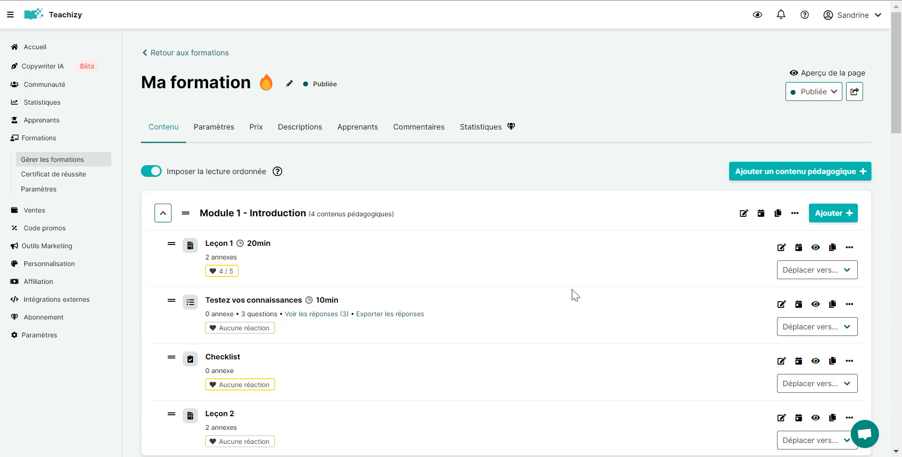
# Add a new Devoir to Module 1 - Introduction and open it in the editor.
pyautogui.click(844, 216)
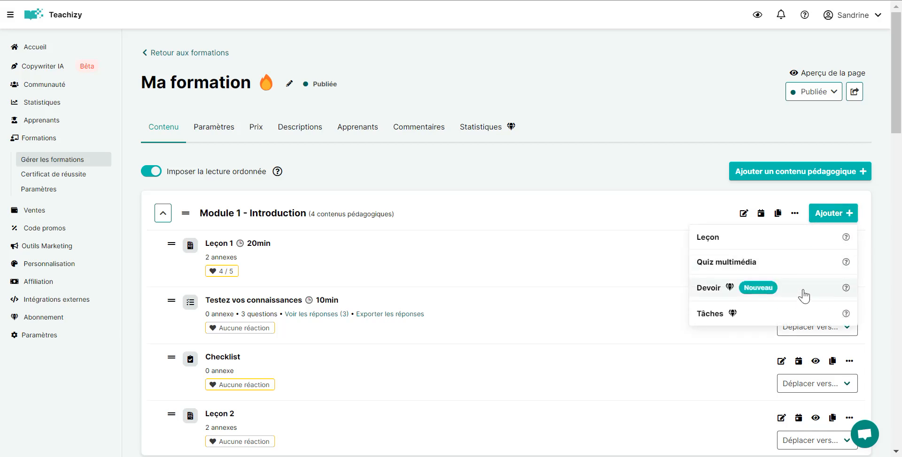
pyautogui.click(803, 295)
pyautogui.click(537, 270)
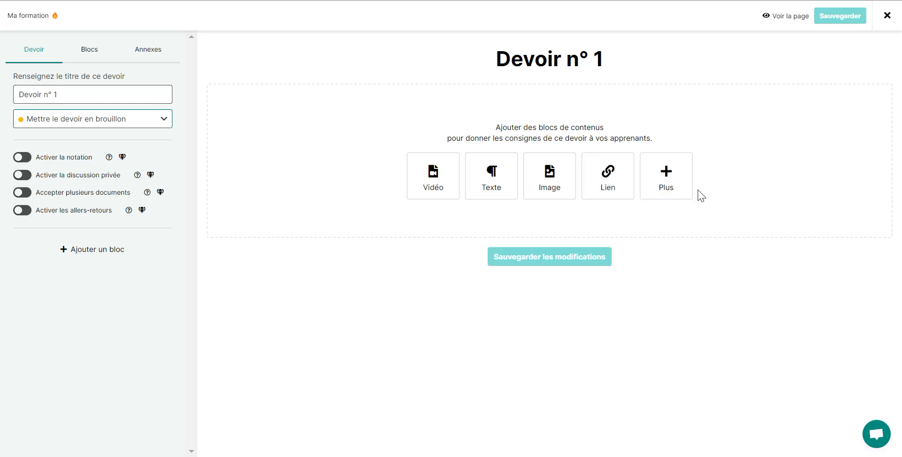
# Add a Titre 2 heading block reading "Un travail de qualité commence toujours par des consignes claires !" to the assignment.
pyautogui.click(681, 193)
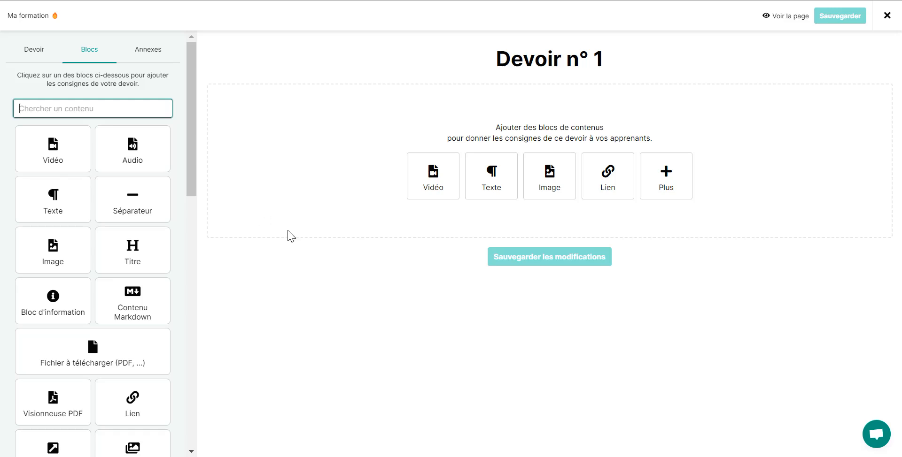
pyautogui.moveTo(196, 159); pyautogui.dragTo(198, 219)
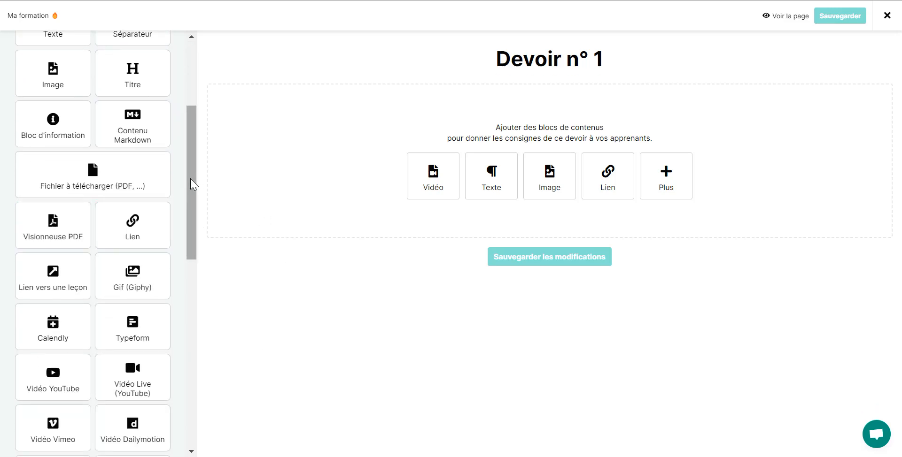
pyautogui.moveTo(190, 178); pyautogui.dragTo(191, 97)
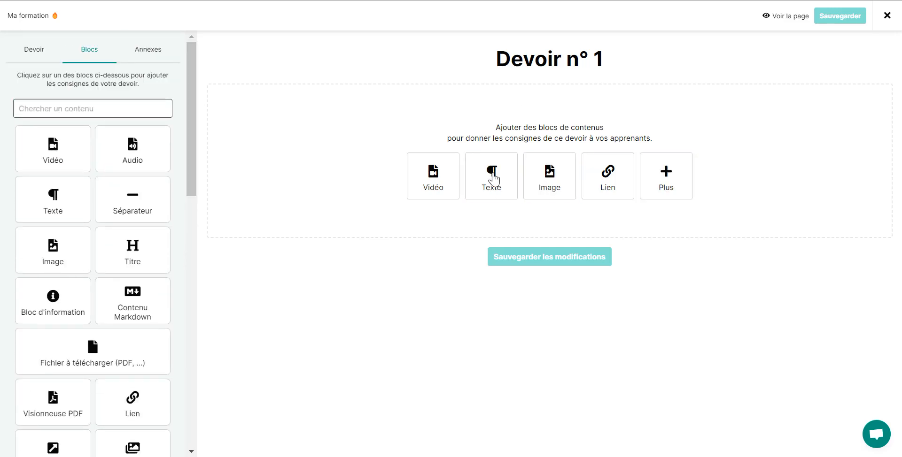
pyautogui.click(138, 274)
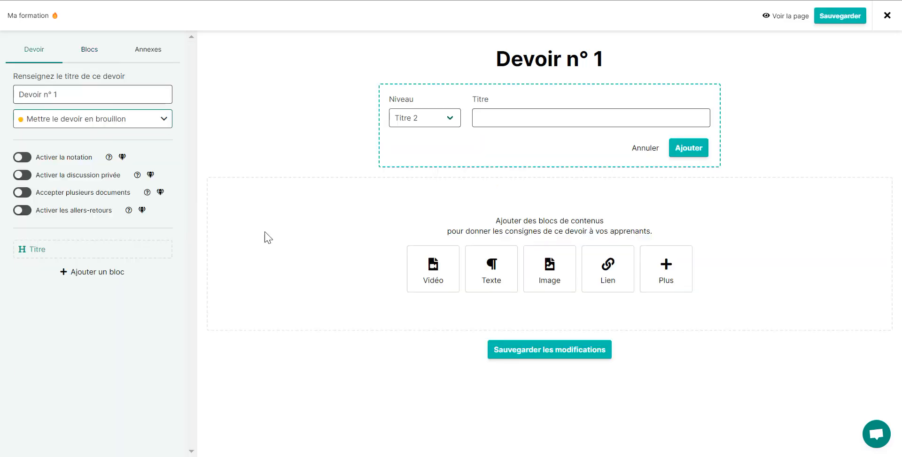
pyautogui.click(553, 131)
pyautogui.write('Un travail de qualité commence toujours par des consignes claires !')
pyautogui.click(695, 148)
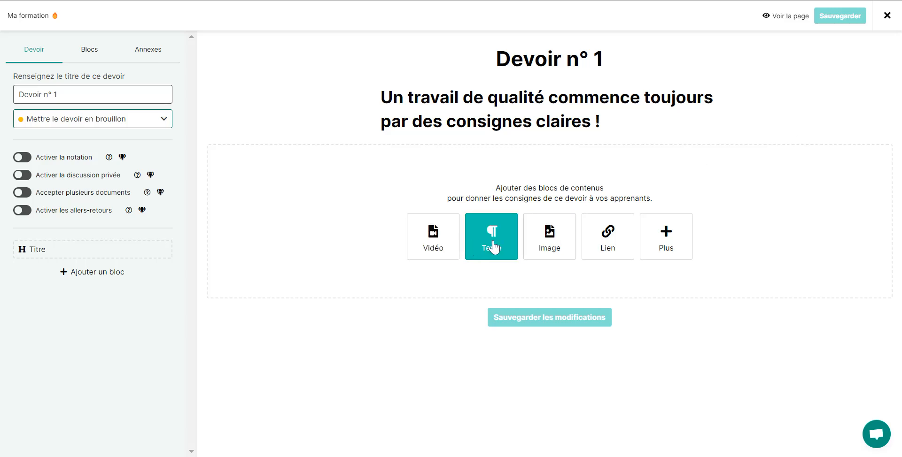
# Add a text block with numbered instructions on the expected answer format, including an example, and on the evaluation criteria.
pyautogui.click(488, 243)
pyautogui.write("Détaillez si la présentation de la réponse doit respecter une forme précise (type de fichier attendu, poids, lien vers un google drive par exemple). Exemple : Pour me faire parvenir votre travail il faudra téléverser un lien ou une pièce jointe. Privilégiez les fichiers Word pour cet exercice. Si le fichier est trop lourd et mets du temps à se charger, pensez à en réduire le poids. Précisez aussi quels seront les critères d'évaluation.")
pyautogui.click(683, 292)
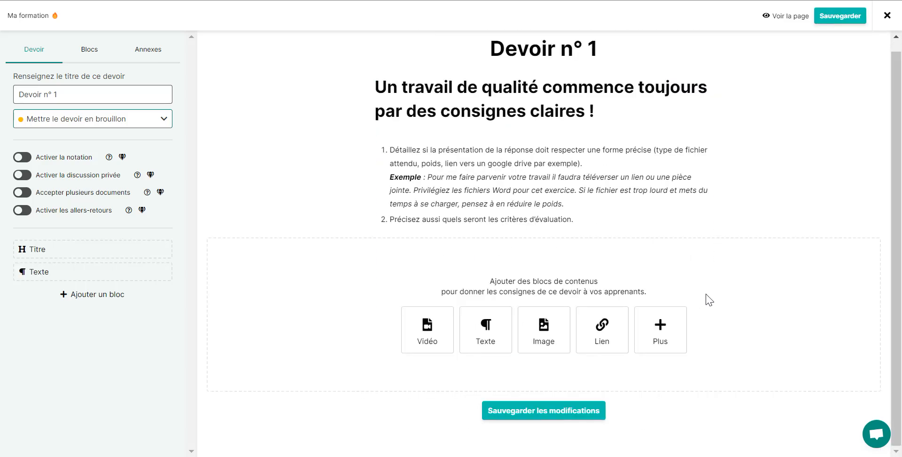
# Add a downloadable file block named "Consignes détaillées à consulter et à télécharger :" with Document sans titre.docx.
pyautogui.click(132, 352)
pyautogui.click(449, 209)
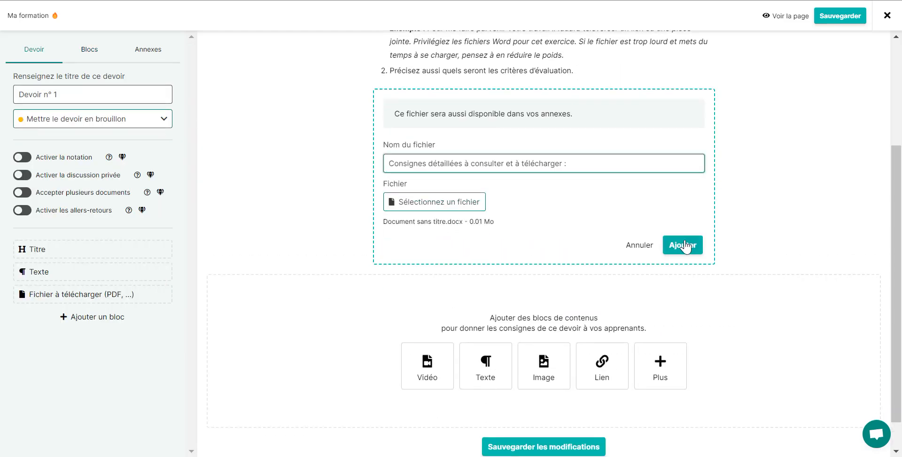
pyautogui.click(683, 244)
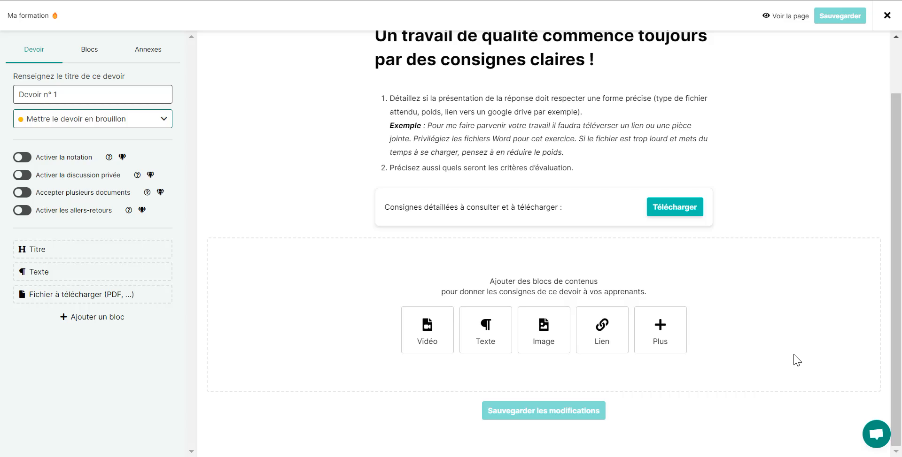
# Enable grading for the assignment with a maximum mark of 50.
pyautogui.scroll(2, 794, 364)
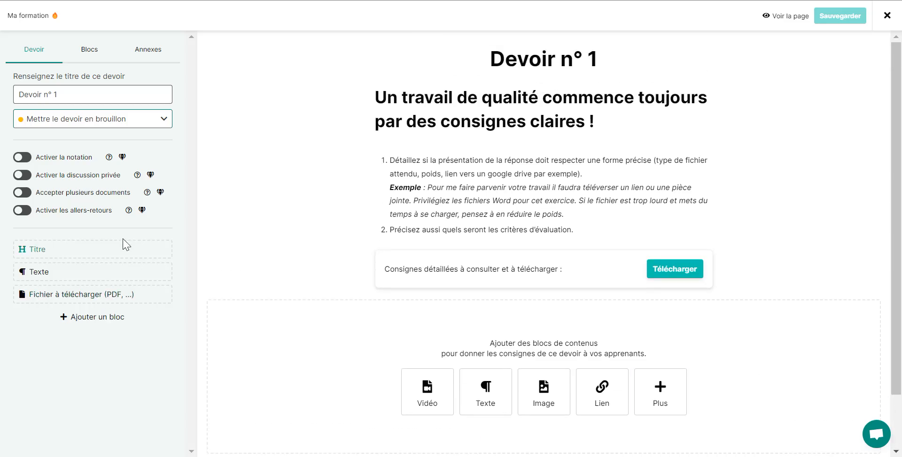
pyautogui.click(42, 162)
pyautogui.click(41, 190)
pyautogui.write('50')
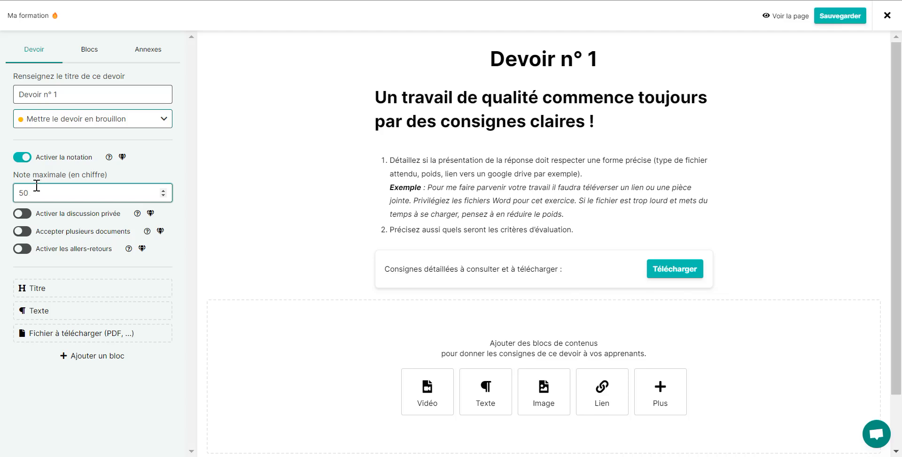
# Enable private discussion, multiple documents and back-and-forth exchanges for the assignment.
pyautogui.click(34, 217)
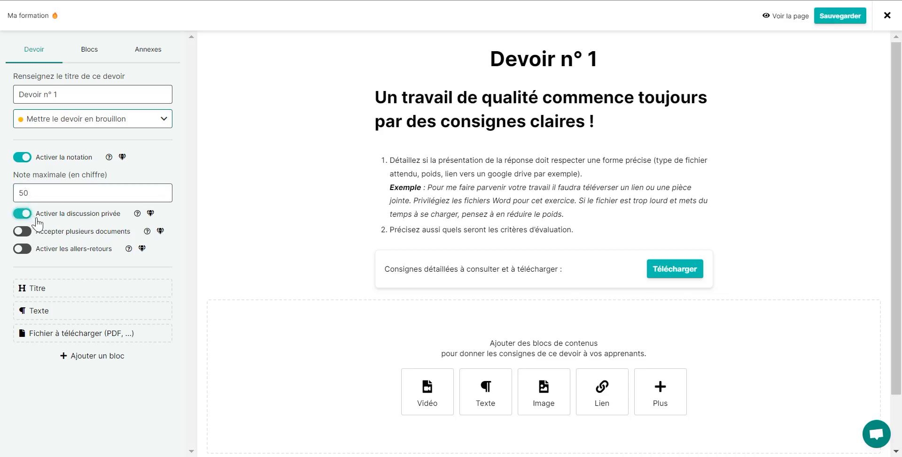
pyautogui.click(61, 236)
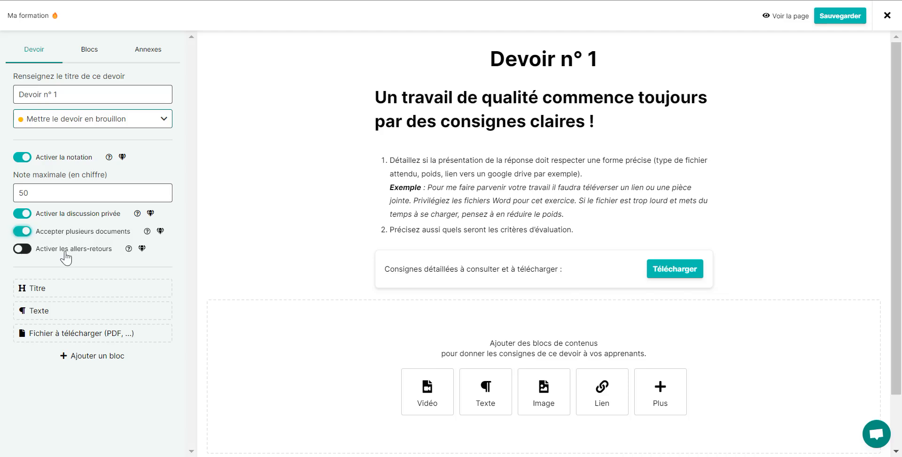
pyautogui.click(60, 249)
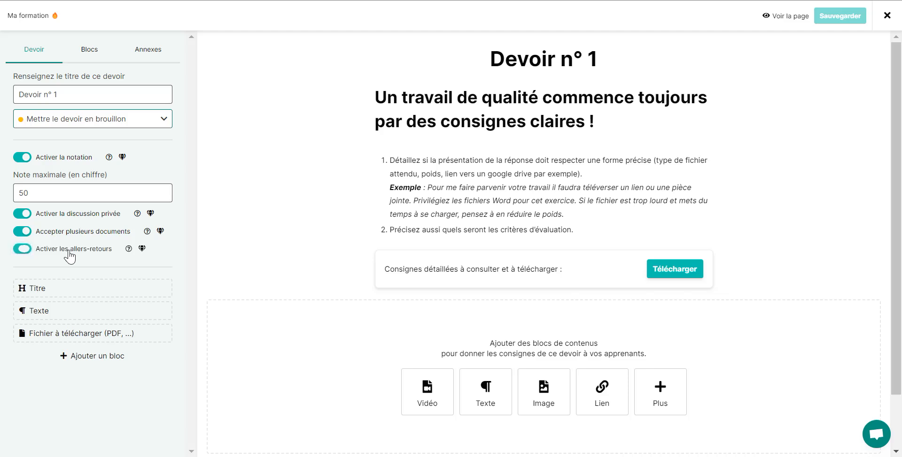
# Set the assignment's status to published and save it.
pyautogui.click(133, 127)
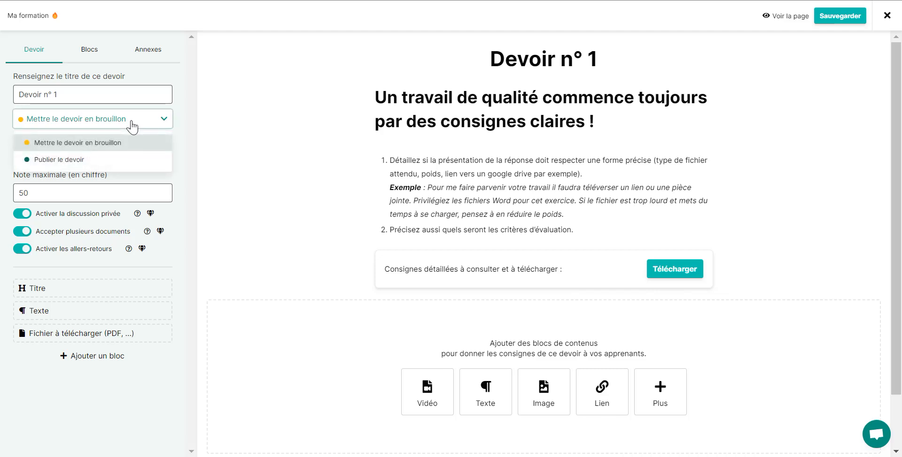
pyautogui.click(141, 161)
pyautogui.click(837, 21)
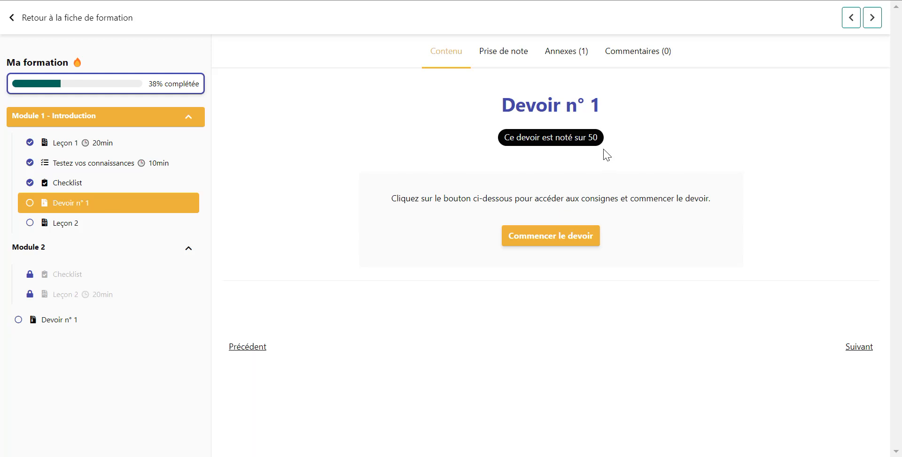
# Start Devoir n° 1 in the learner view and expand its Consignes and Mon travail sections.
pyautogui.click(543, 241)
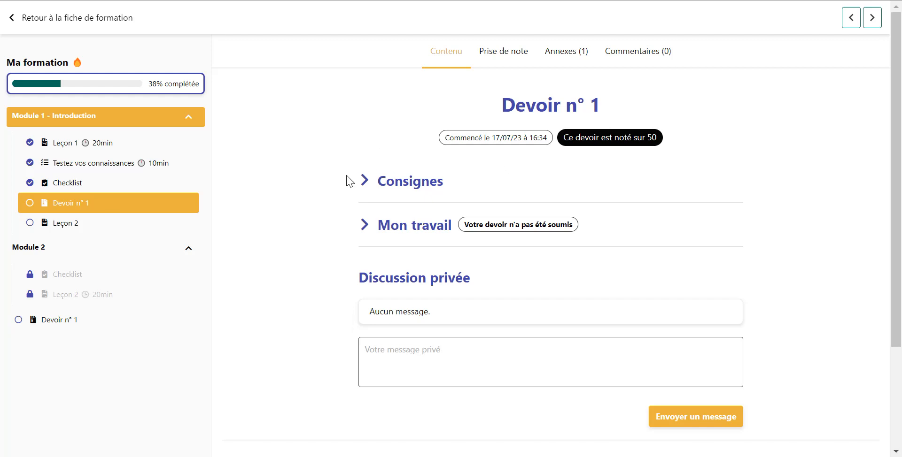
pyautogui.click(370, 183)
pyautogui.scroll(-4, 357, 180)
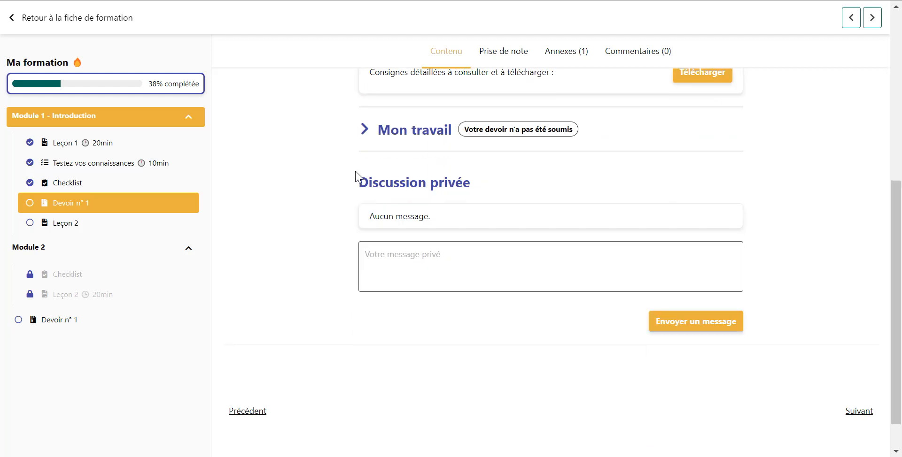
pyautogui.click(365, 131)
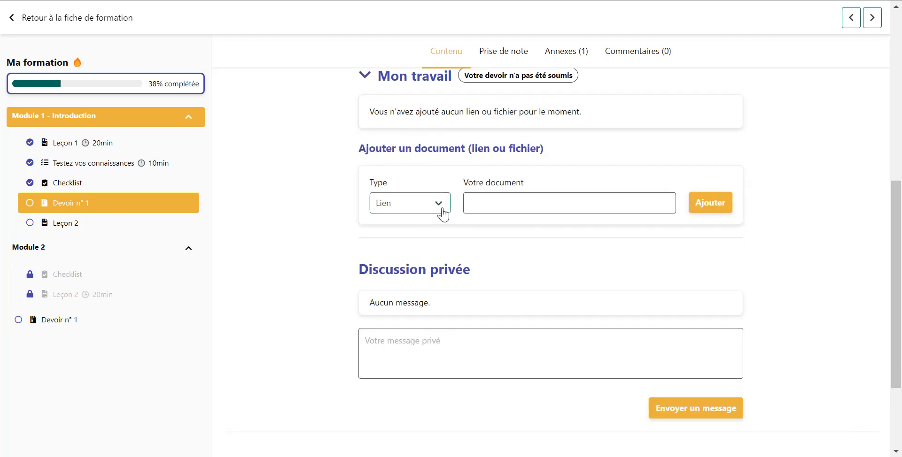
pyautogui.click(442, 212)
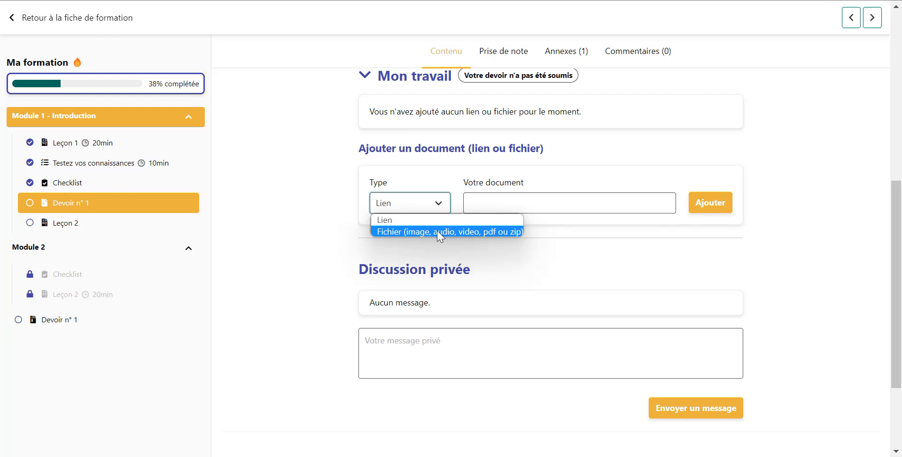
pyautogui.click(440, 232)
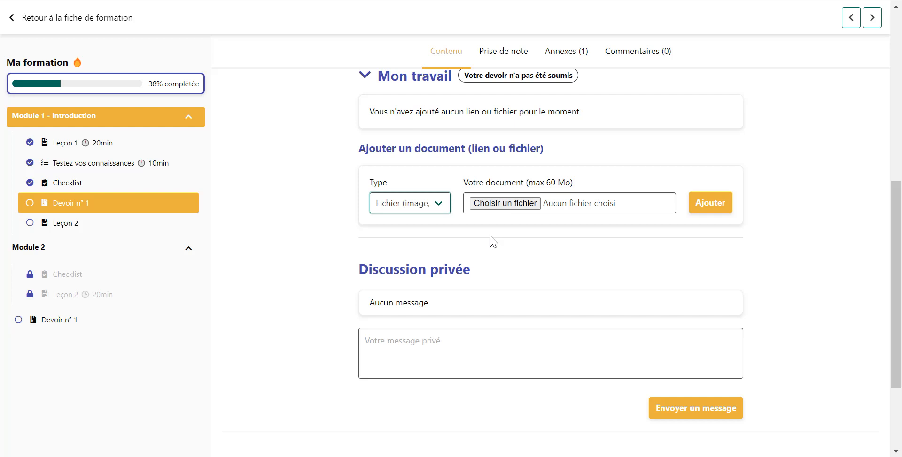
pyautogui.click(420, 202)
pyautogui.click(428, 224)
pyautogui.click(523, 207)
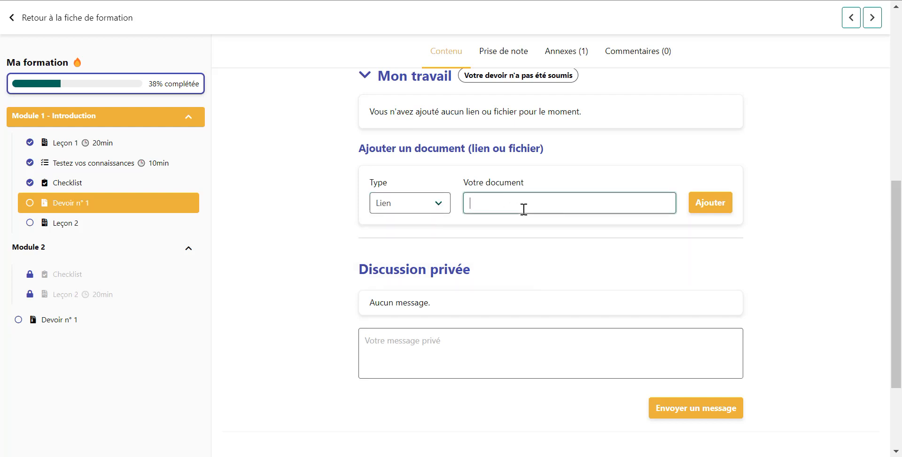
pyautogui.write('https://www.teachizy.fr/blog/')
pyautogui.click(700, 204)
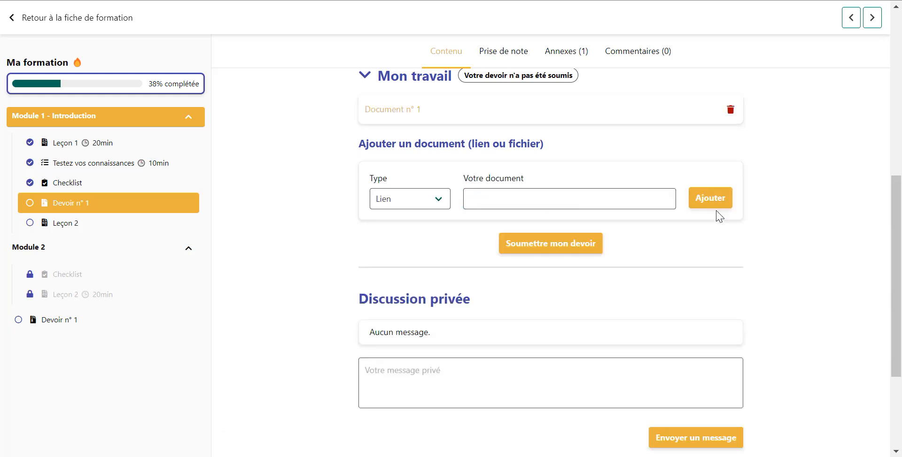
# Submit the learner's assignment and confirm sending it.
pyautogui.scroll(1, 654, 275)
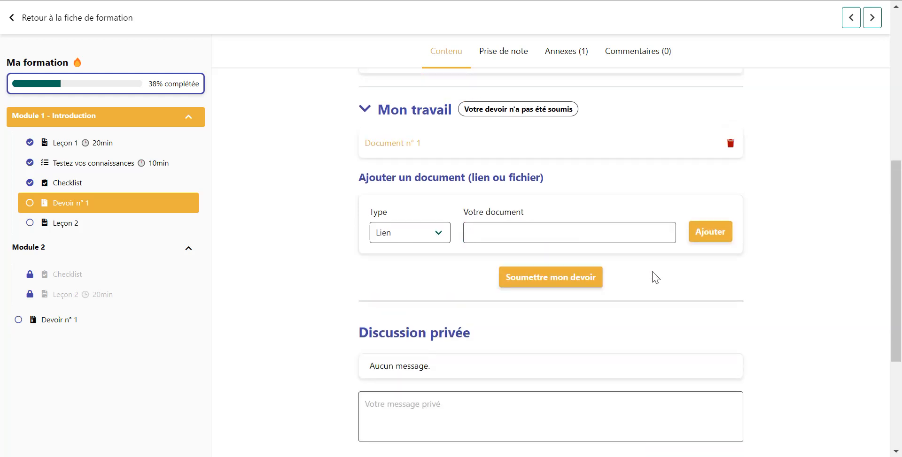
pyautogui.click(561, 316)
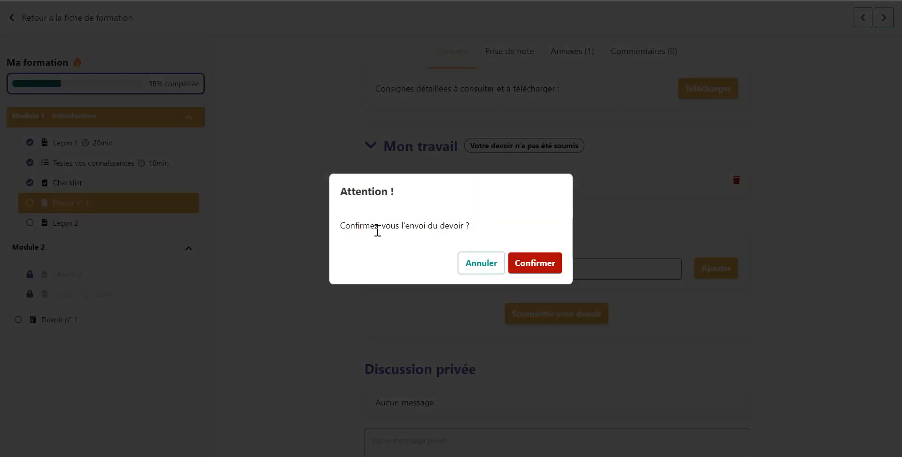
pyautogui.click(535, 264)
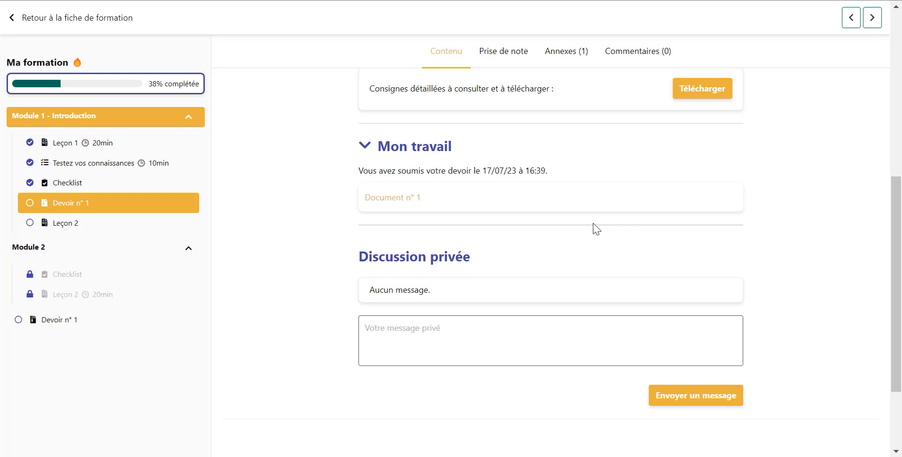
# Send the private message "Je n'ai pas bien compris la première question mais ai essayé d'y répondre du mieux que j'ai pu.".
pyautogui.click(528, 323)
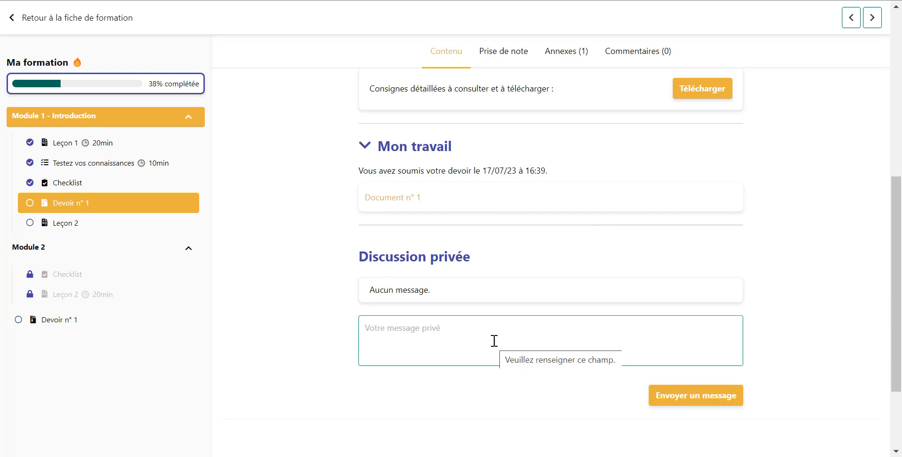
pyautogui.click(451, 334)
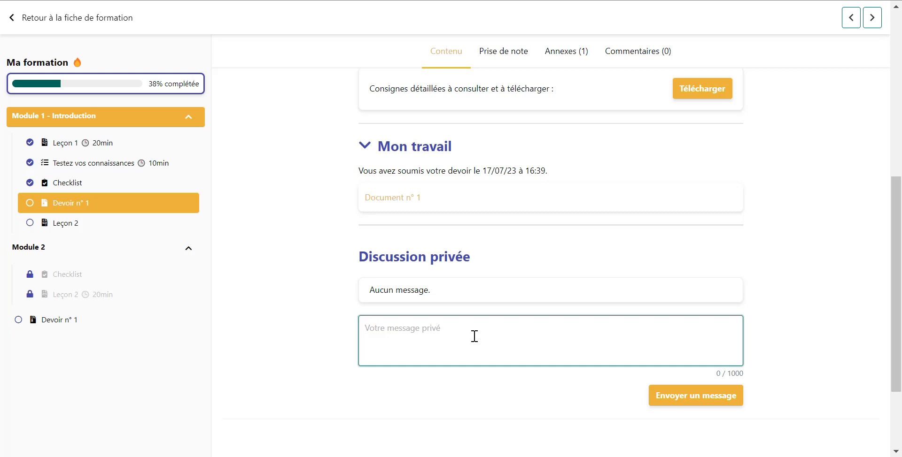
pyautogui.write("Je n'ai pas bien compris la première question mais ai essayé d'y répondre du mieux que j'ai pu.")
pyautogui.click(685, 395)
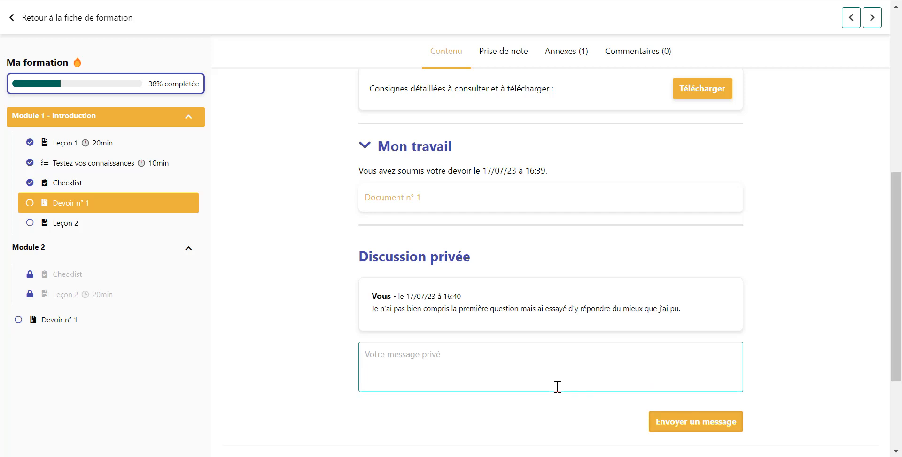
pyautogui.scroll(2, 590, 292)
pyautogui.scroll(5, 590, 293)
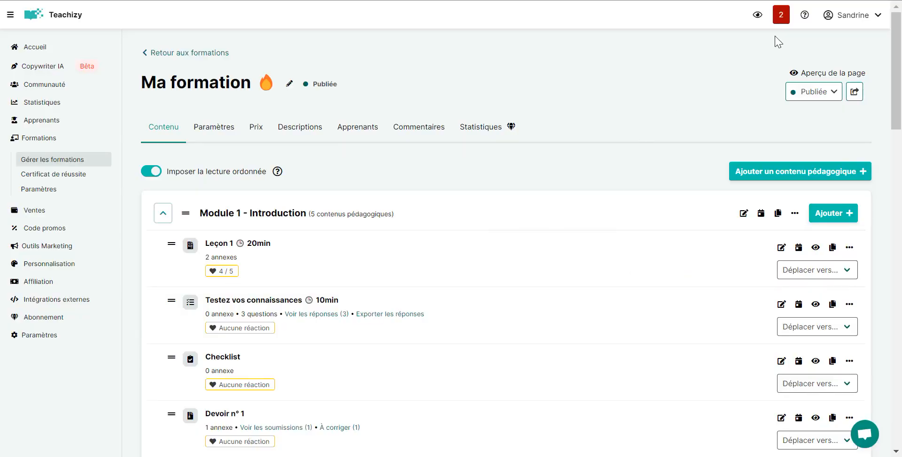
# Open the trainer's notification about the submitted Devoir n° 1, examine its correction form, and close it.
pyautogui.click(780, 14)
pyautogui.click(784, 11)
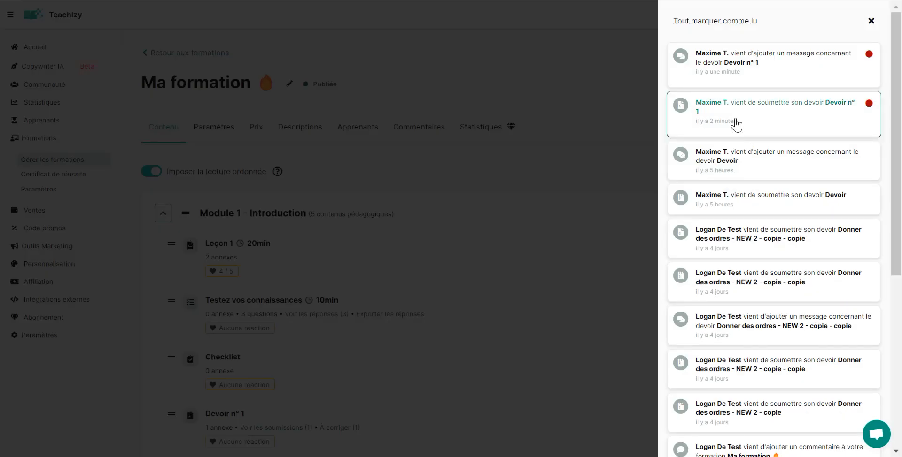
pyautogui.click(799, 113)
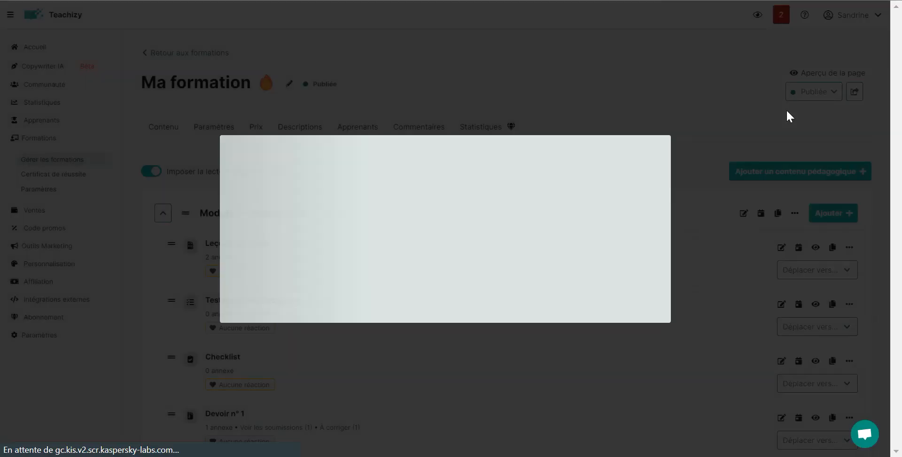
pyautogui.moveTo(662, 98)
pyautogui.mouseDown()
pyautogui.moveTo(667, 195)
pyautogui.moveTo(667, 100)
pyautogui.mouseUp()
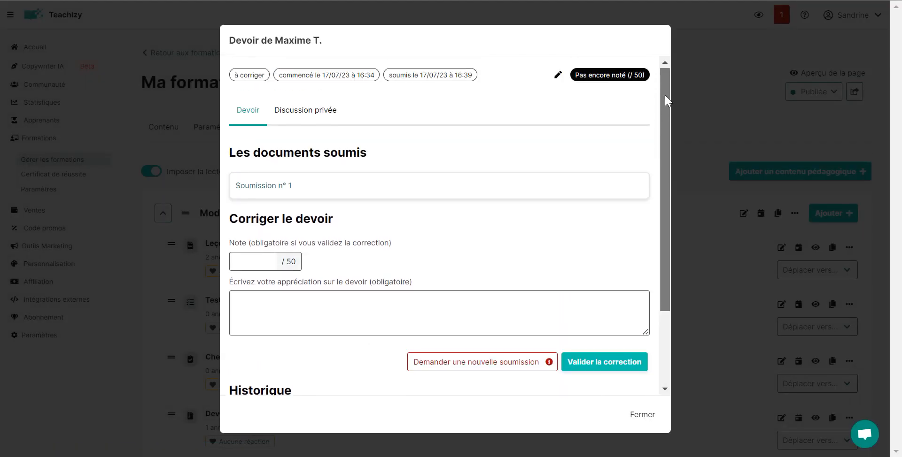
pyautogui.click(689, 108)
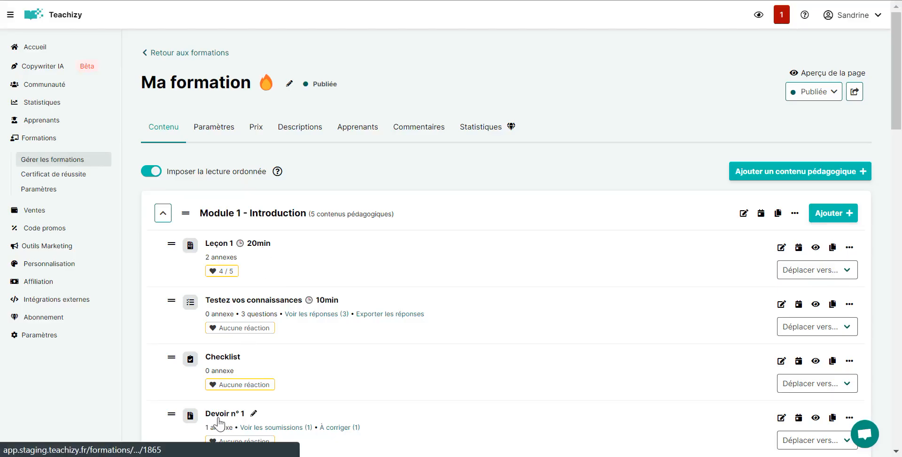
# Check the submissions of Devoir n° 1 by correction status, then open the one awaiting correction and look over its form and history.
pyautogui.click(290, 434)
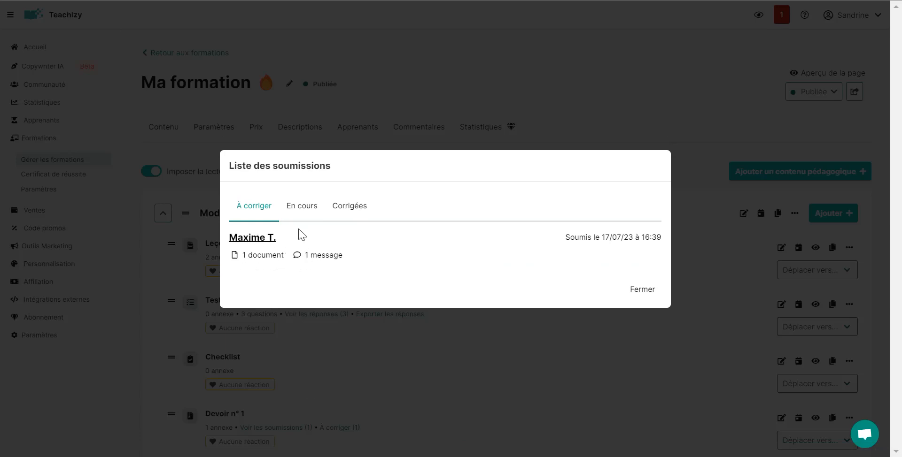
pyautogui.click(306, 207)
pyautogui.click(351, 212)
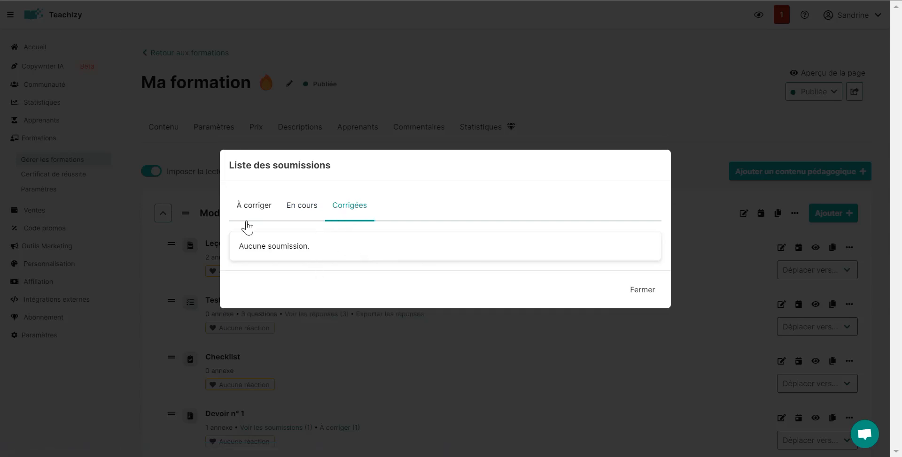
pyautogui.click(254, 206)
pyautogui.click(262, 253)
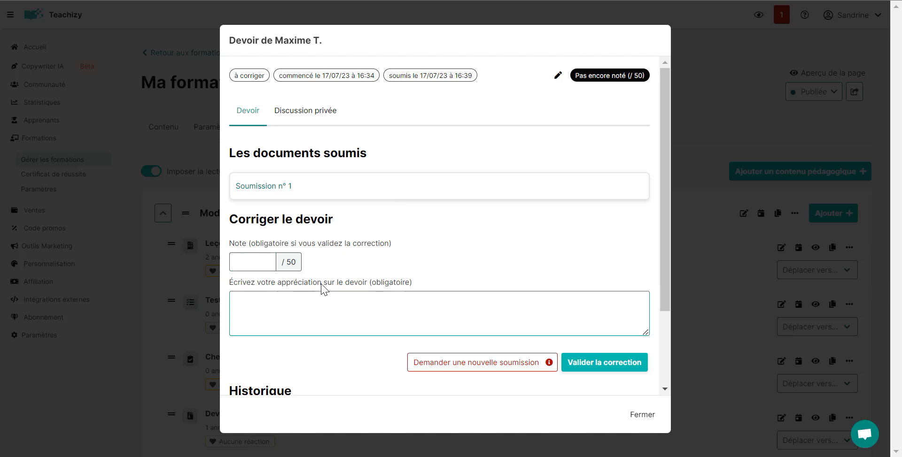
pyautogui.scroll(-2, 330, 318)
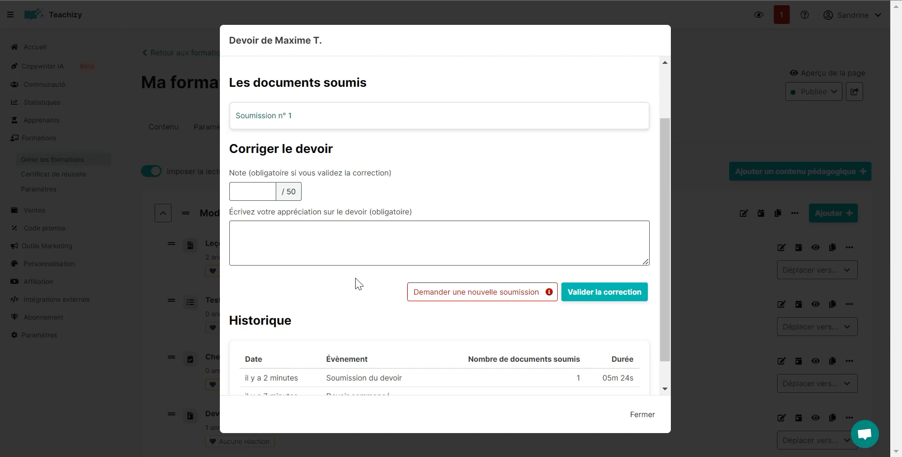
pyautogui.scroll(3, 359, 284)
# Grade the work 45 / 50 with an appreciation starting "Très bon travail, pertinent." that asks for more examples and practical use cases, and validate the correction.
pyautogui.click(263, 266)
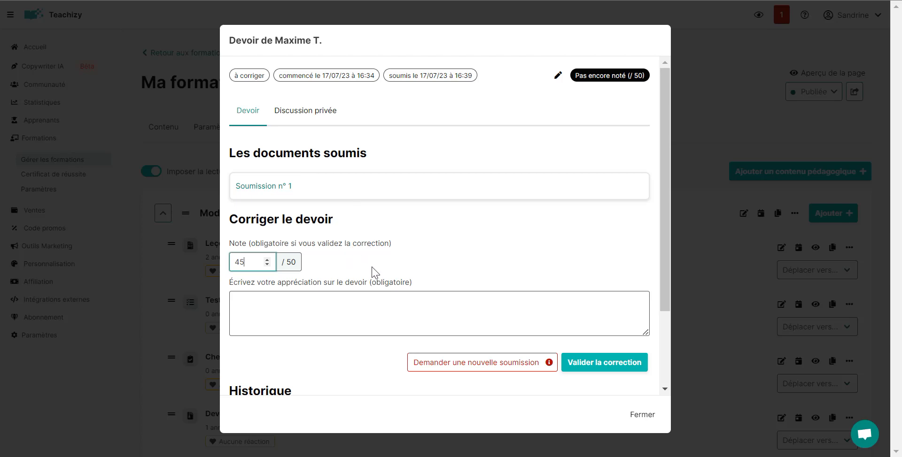
pyautogui.click(355, 314)
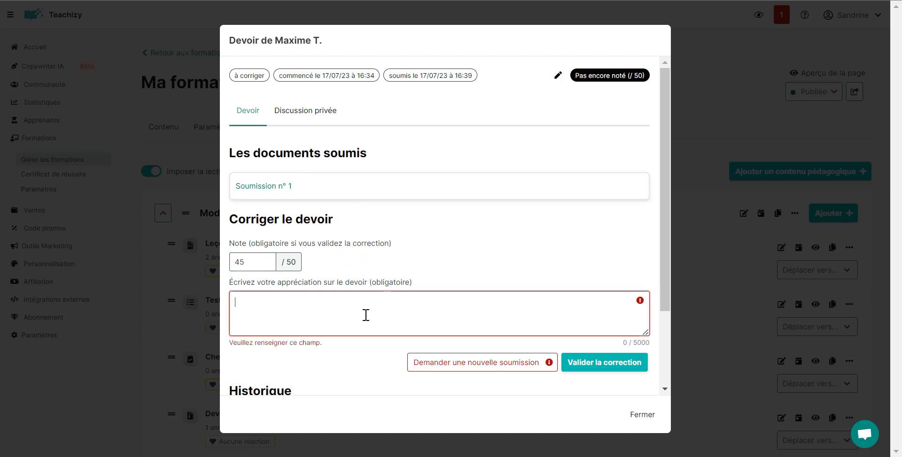
pyautogui.write("Très bon travail, pertinent. Mais n'hésitez pas à donner plus d'exemples et à vous éloigner de la théorie. Je vous invite à illustrer vos propos de cas d'usages pratiques la prochaine fois !")
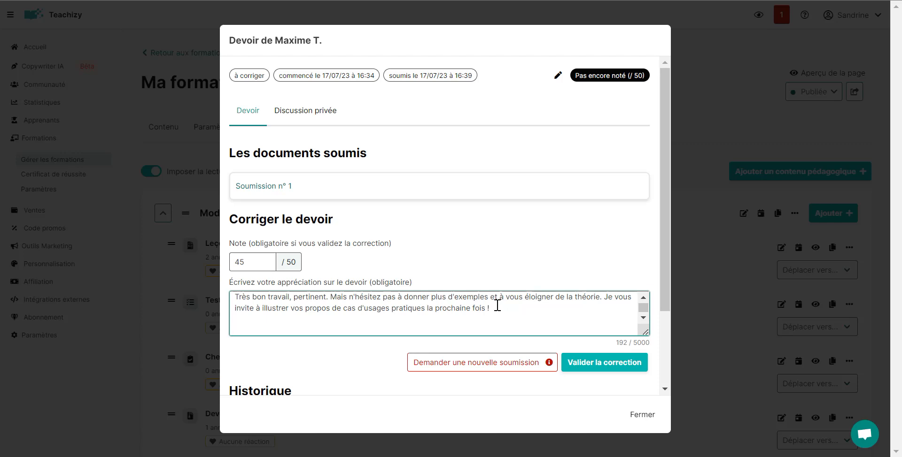
pyautogui.click(612, 368)
pyautogui.click(538, 263)
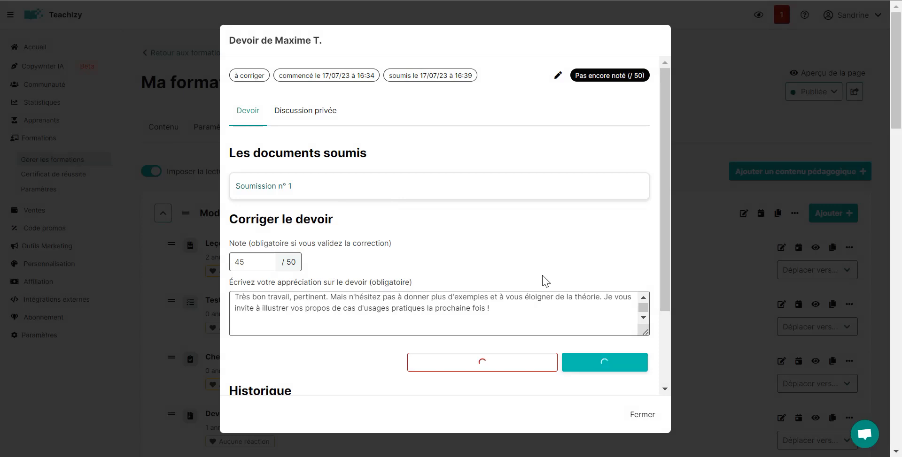
# Reply to the learner in the private discussion with "Vous avez très bien compris !" and close the assignment.
pyautogui.click(312, 113)
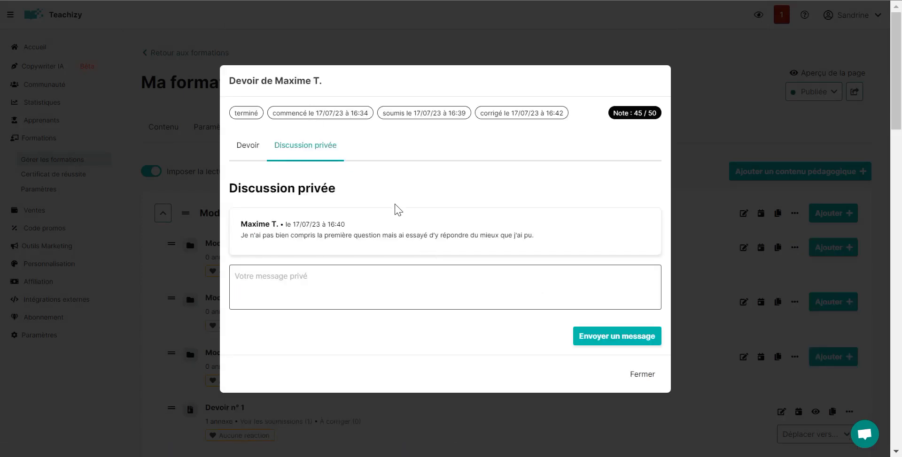
pyautogui.click(356, 290)
pyautogui.click(319, 290)
pyautogui.write('Vous avez tr')
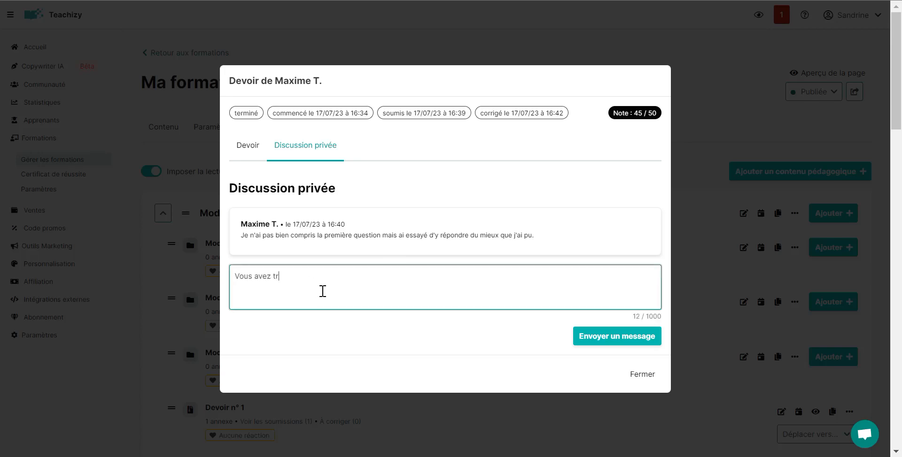
pyautogui.write('ès bien compris !')
pyautogui.click(632, 336)
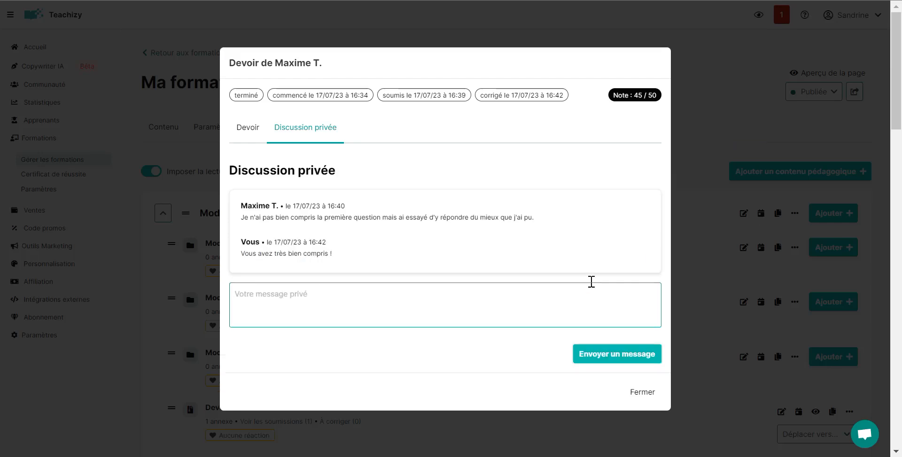
pyautogui.click(645, 394)
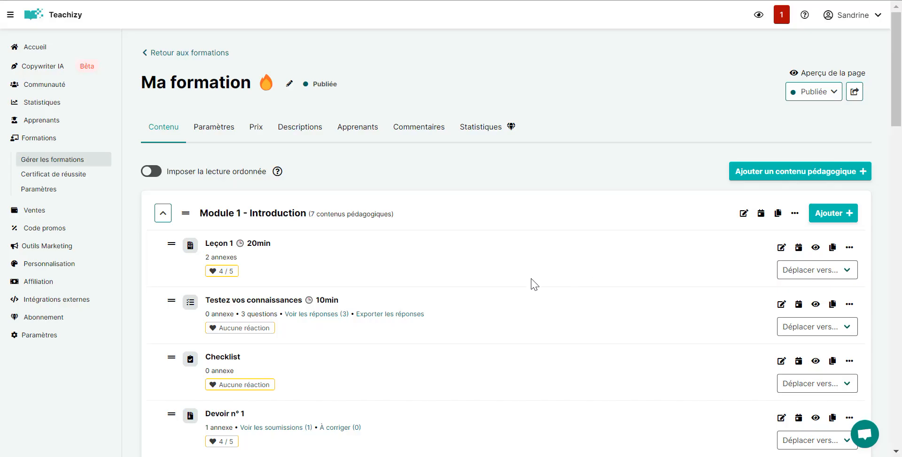
# Check the corrected submissions of Devoir n° 1.
pyautogui.click(274, 428)
pyautogui.click(348, 206)
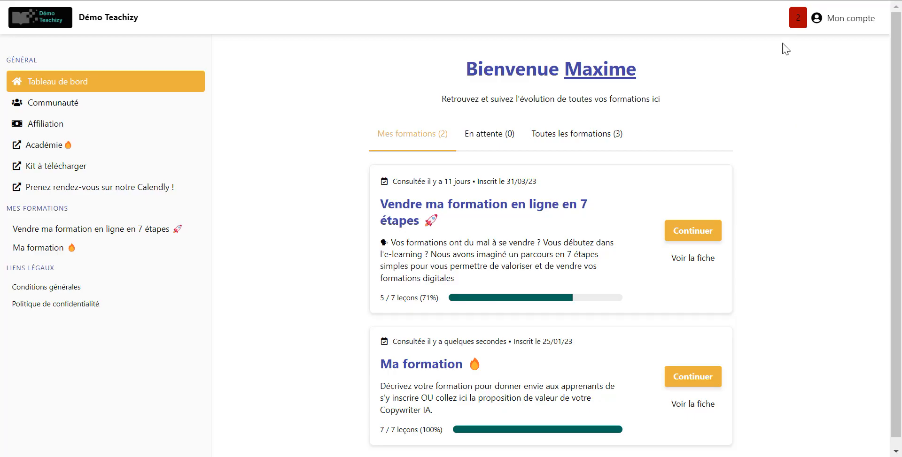
# In the learner space, open the notification about the validated correction of Devoir n° 1 and review the grade, appreciation and private discussion.
pyautogui.click(797, 17)
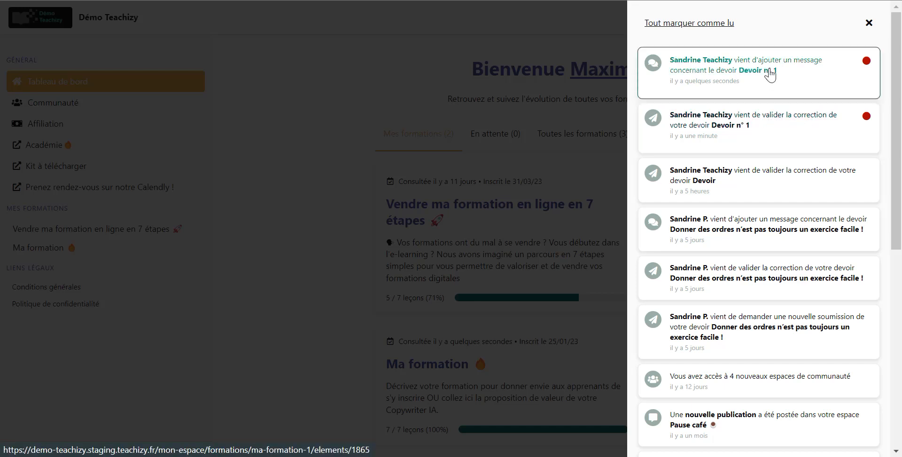
pyautogui.click(738, 133)
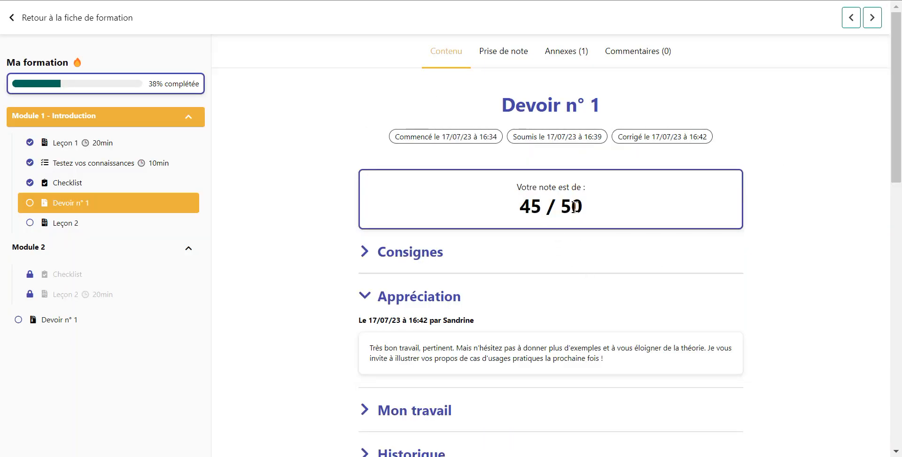
pyautogui.scroll(-1, 699, 278)
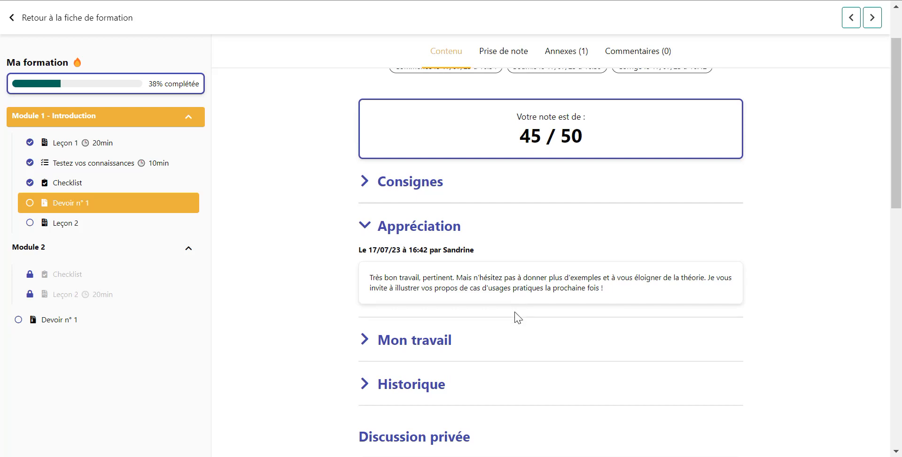
pyautogui.scroll(-5, 724, 348)
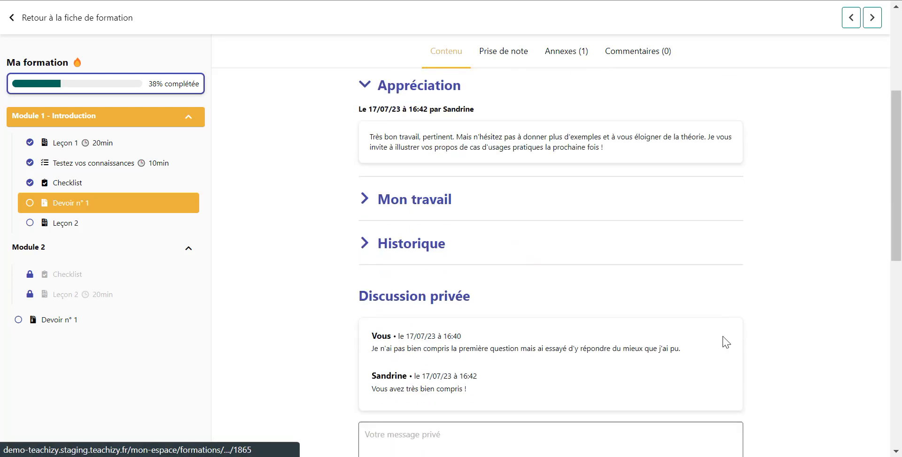
# Send the private message "Merci !" to the trainer.
pyautogui.click(451, 306)
pyautogui.write('Merci !')
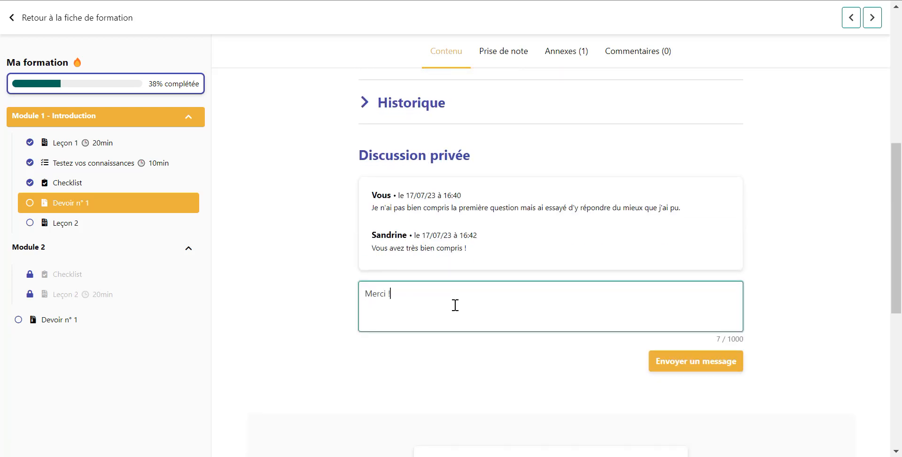
pyautogui.press('Return')
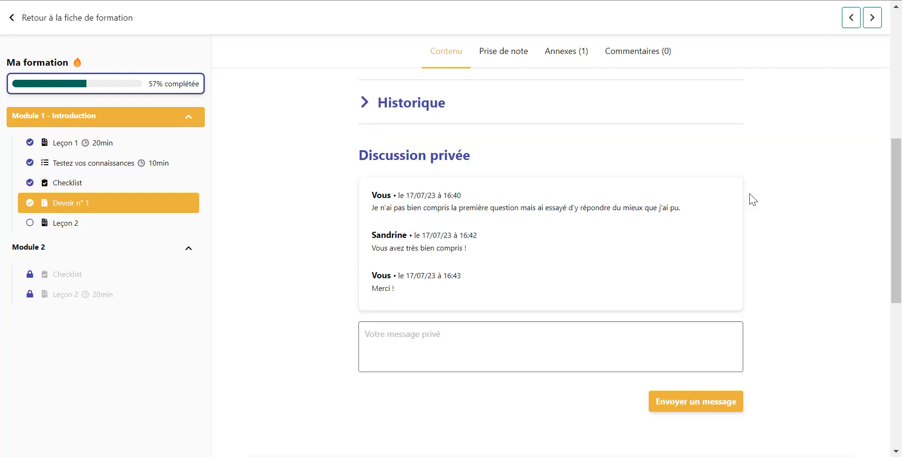
# Rate the Devoir n° 1 lesson four out of five hearts with the comment "Très bien !" and submit the review.
pyautogui.scroll(6, 752, 197)
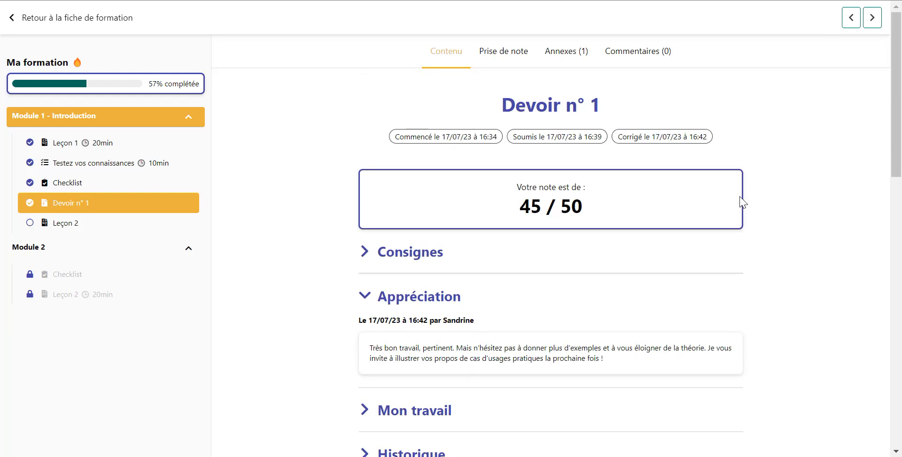
pyautogui.scroll(-8, 834, 276)
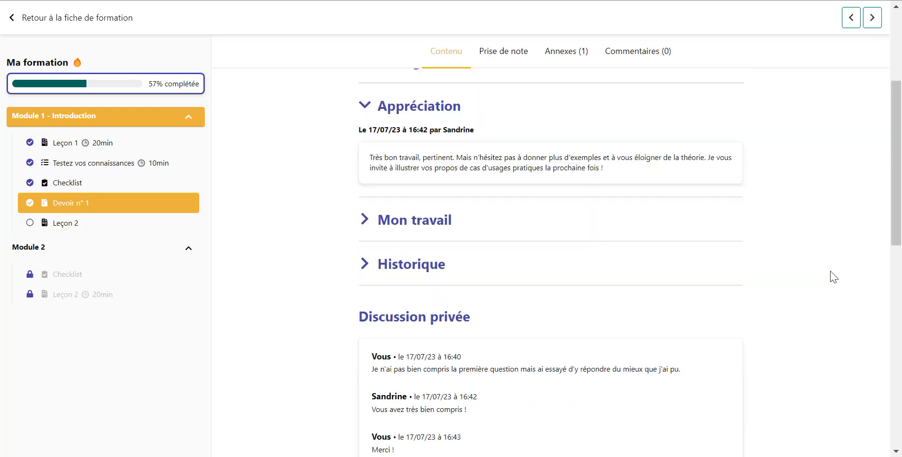
pyautogui.scroll(-1, 835, 269)
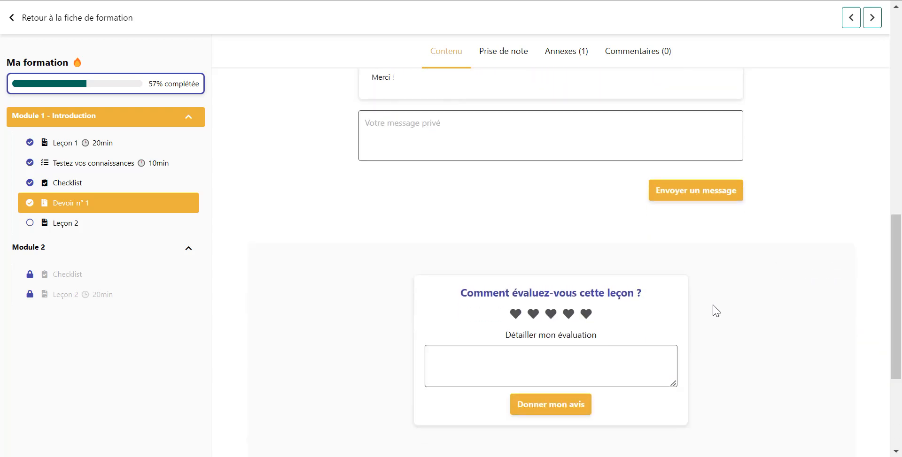
pyautogui.click(570, 315)
pyautogui.click(571, 359)
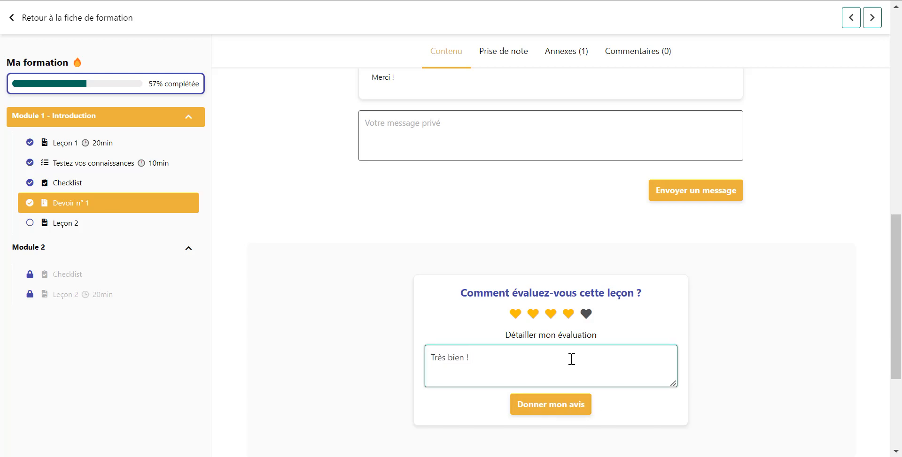
pyautogui.click(566, 405)
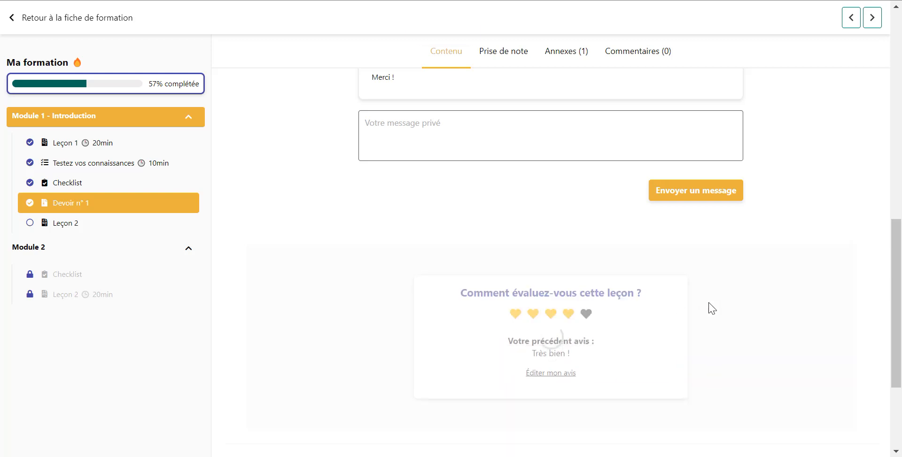